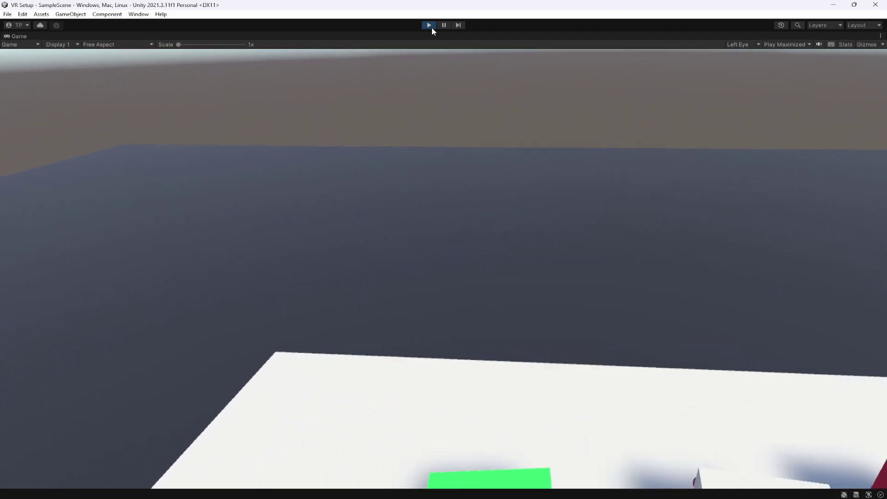
Exit play mode and add a Locomotion System component to the XR Origin object
left_click(430, 25)
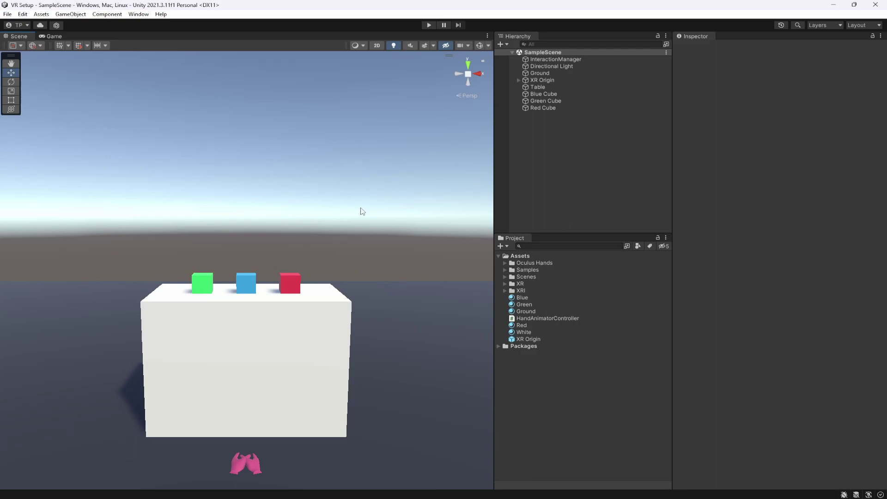
left_click(546, 81)
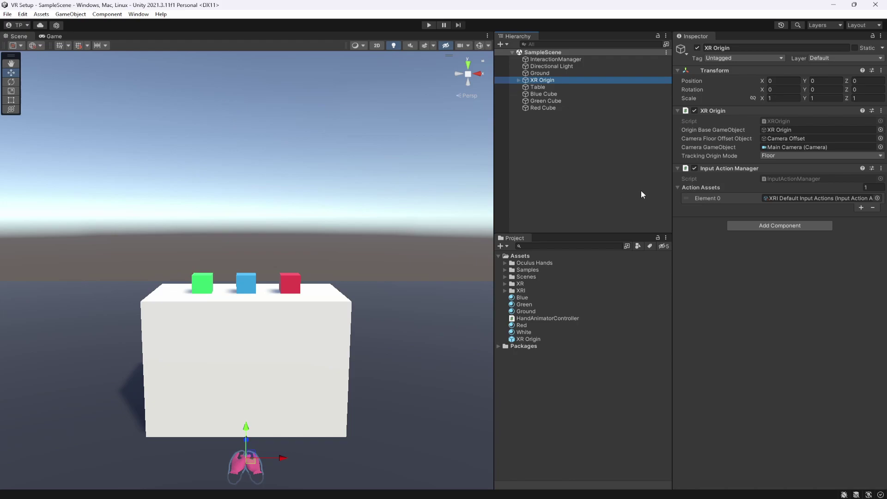
left_click(793, 228)
type("loco")
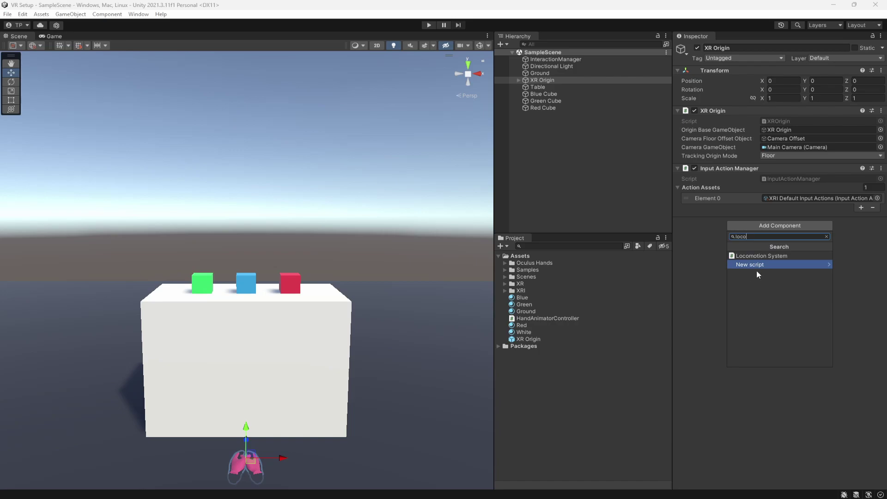
left_click(763, 256)
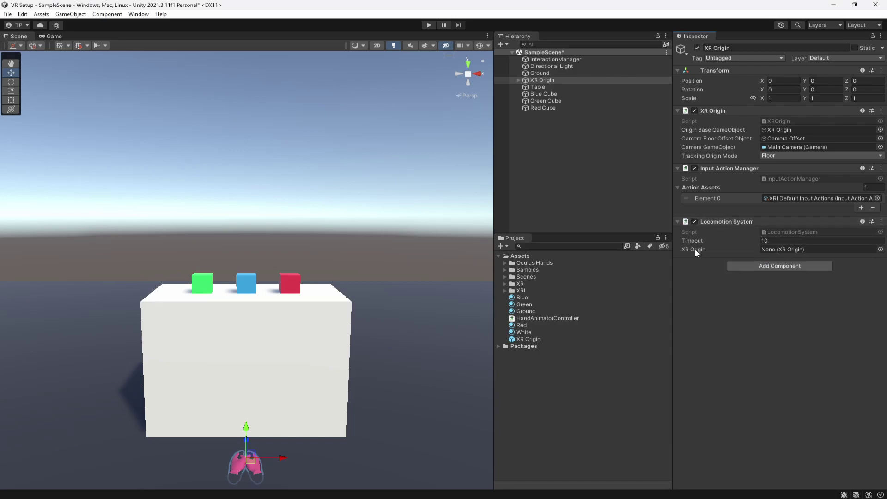
Assign the XR Origin component to the Locomotion System's XR Origin reference and save the scene
left_click_drag(709, 111, 786, 247)
key("ctrl+s")
left_click(518, 80)
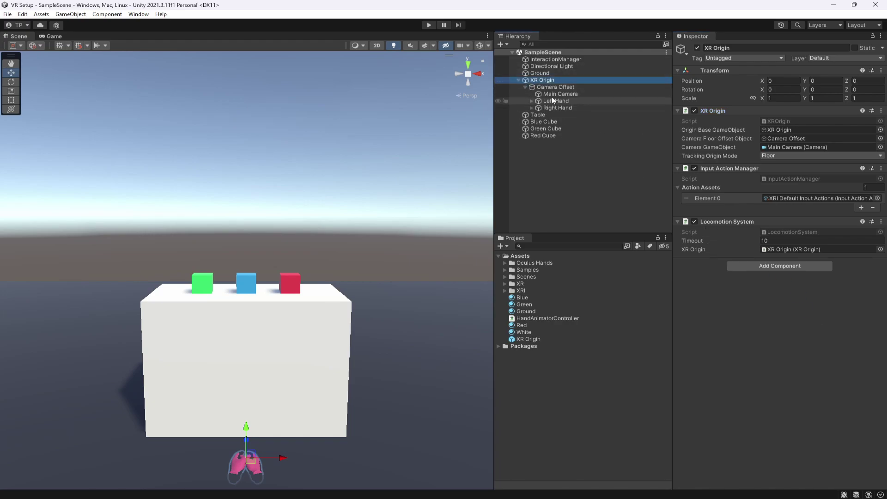
left_click(517, 80)
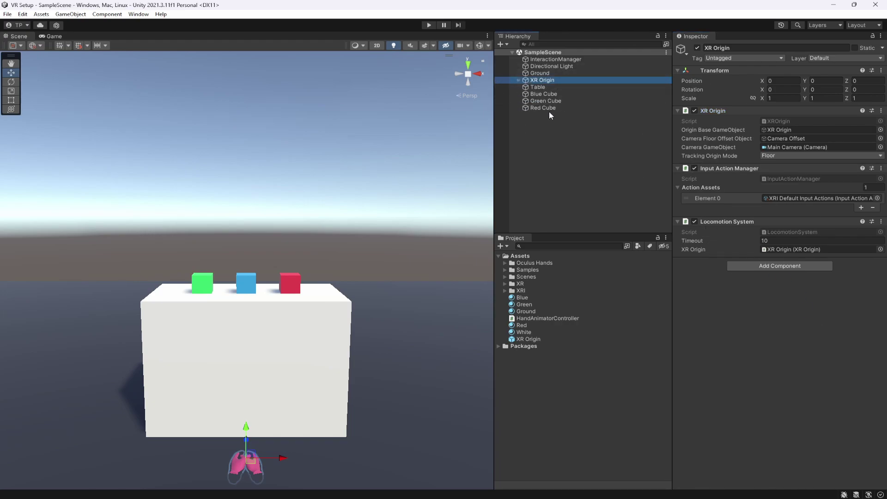
Add a Continuous Move Provider (Action-based) component to XR Origin and assign the Locomotion System as its System
left_click(757, 267)
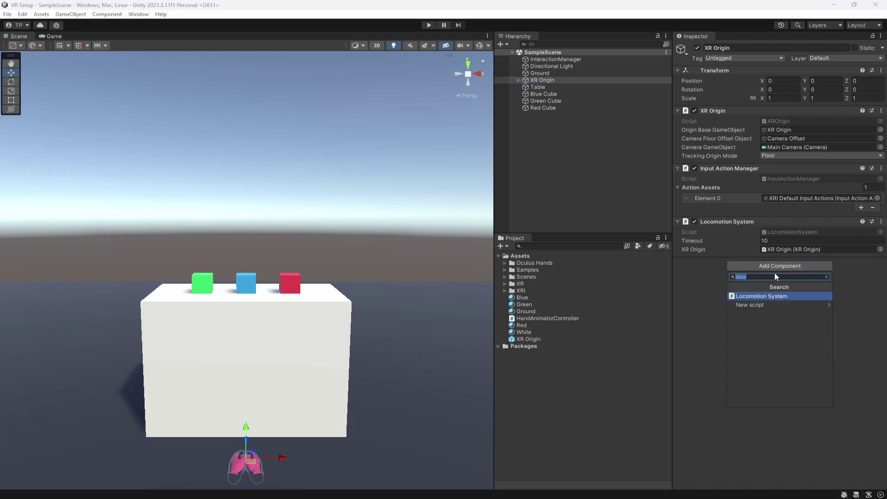
type("move pr")
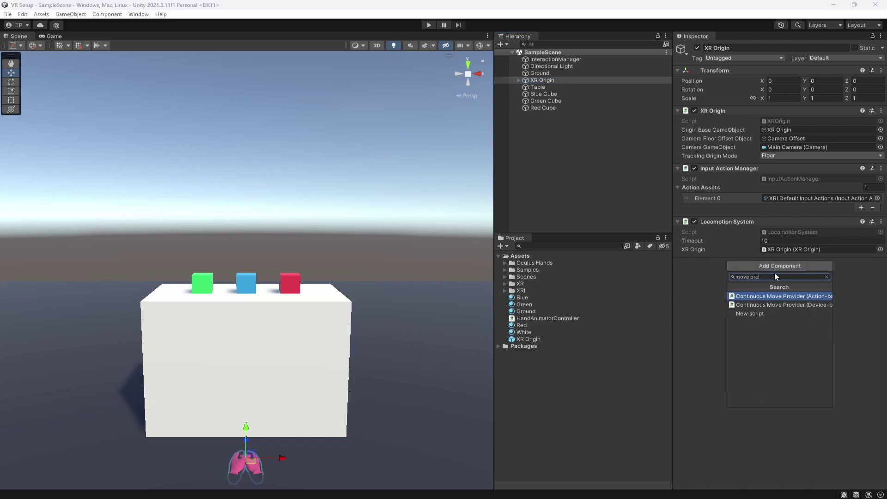
key("Down")
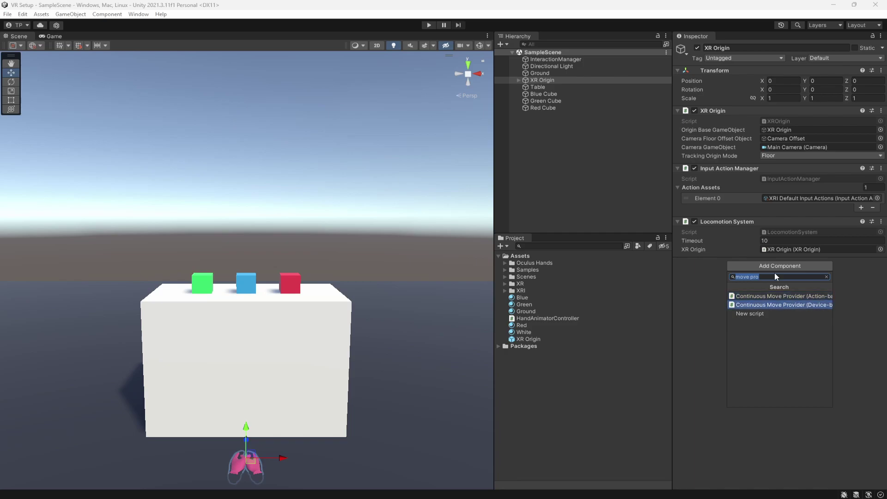
key("Up")
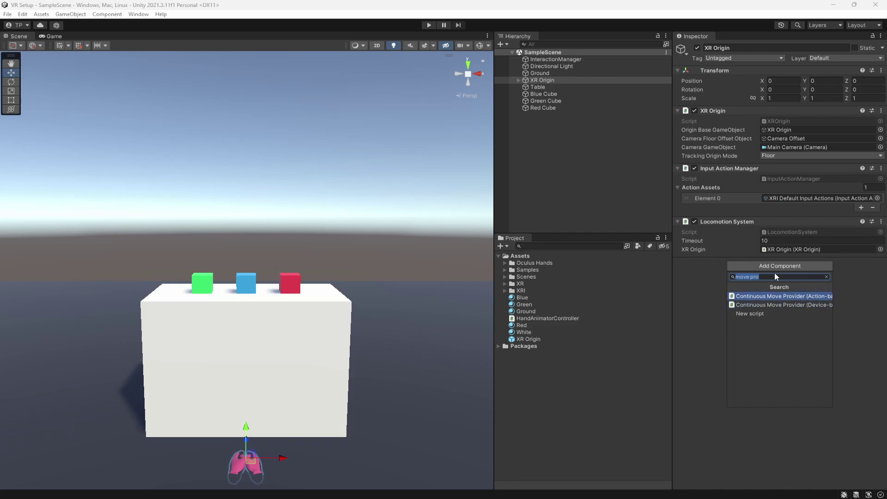
key("Return")
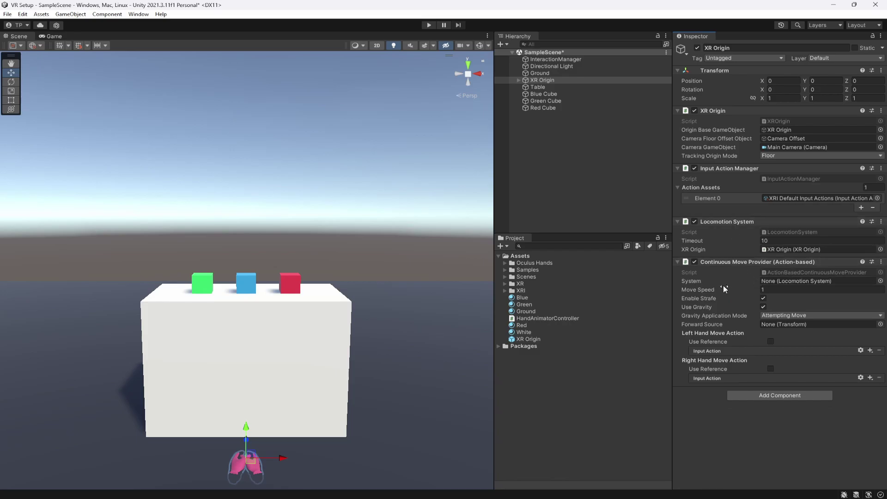
left_click_drag(728, 221, 805, 279)
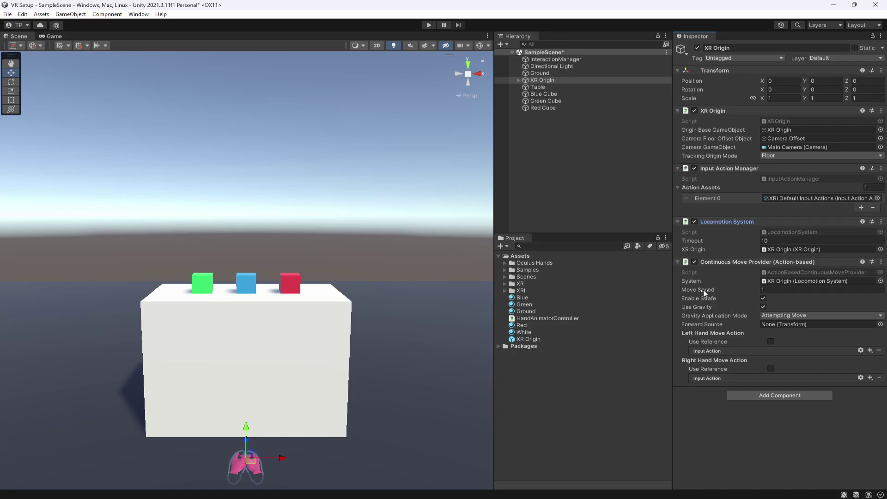
Set the move provider's Move Speed to 2 and its Gravity Application Mode to Immediately
left_click(786, 290)
type("2")
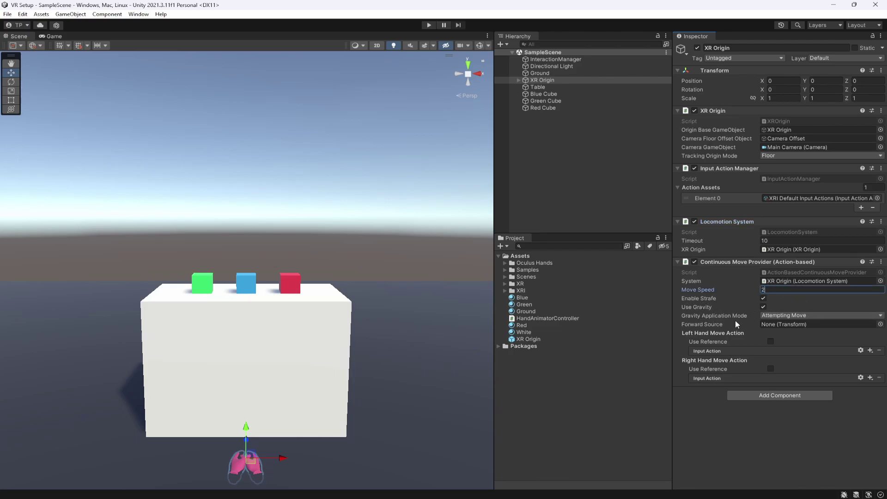
left_click(763, 316)
left_click(790, 325)
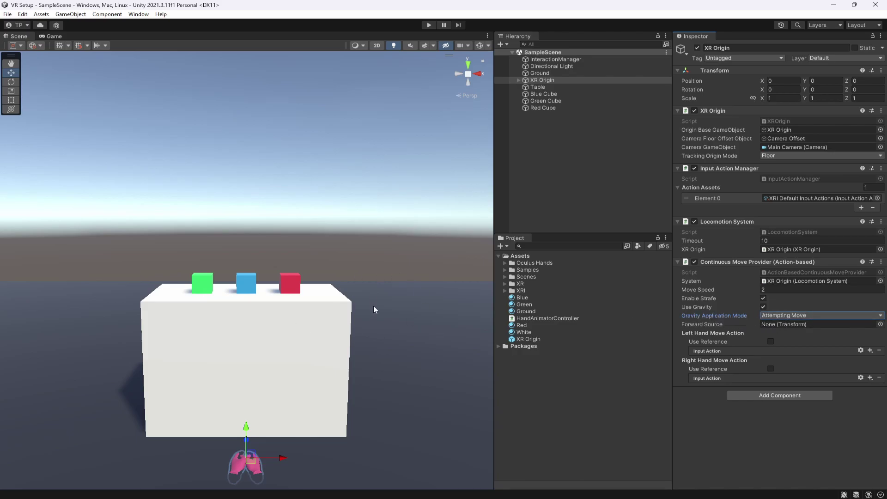
left_click(772, 317)
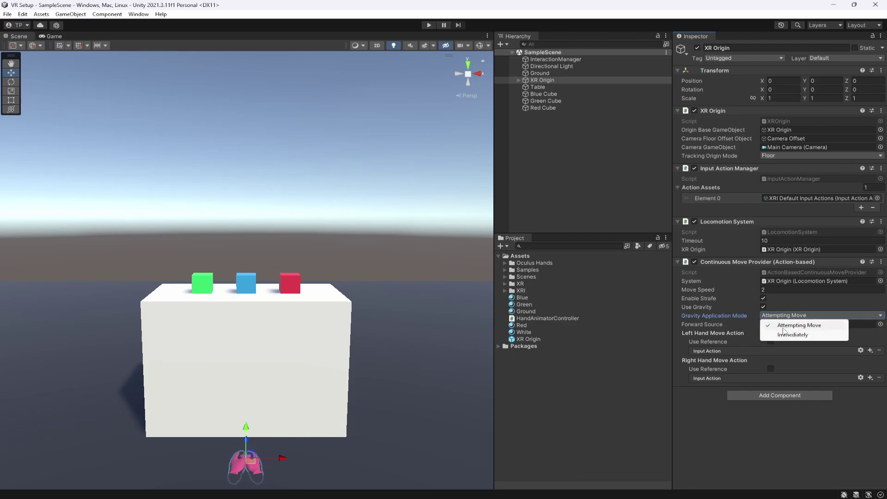
left_click(786, 334)
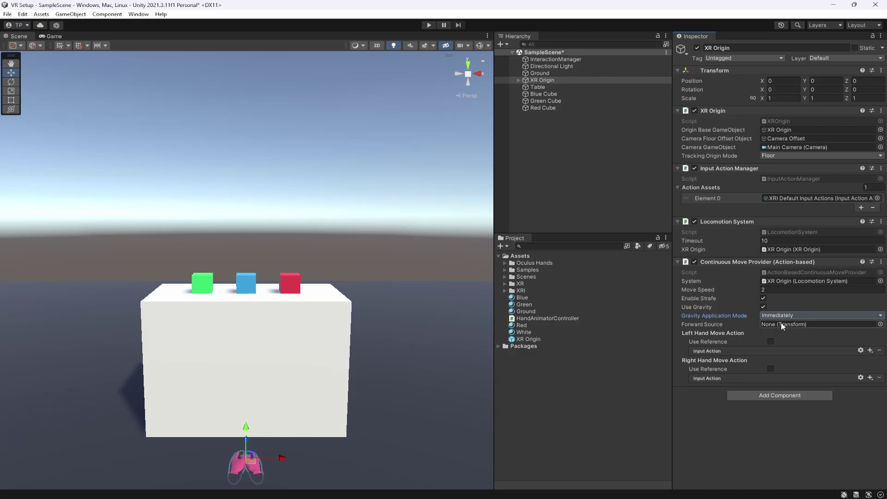
Assign the Main Camera under Camera Offset as the move provider's Forward Source
left_click(519, 80)
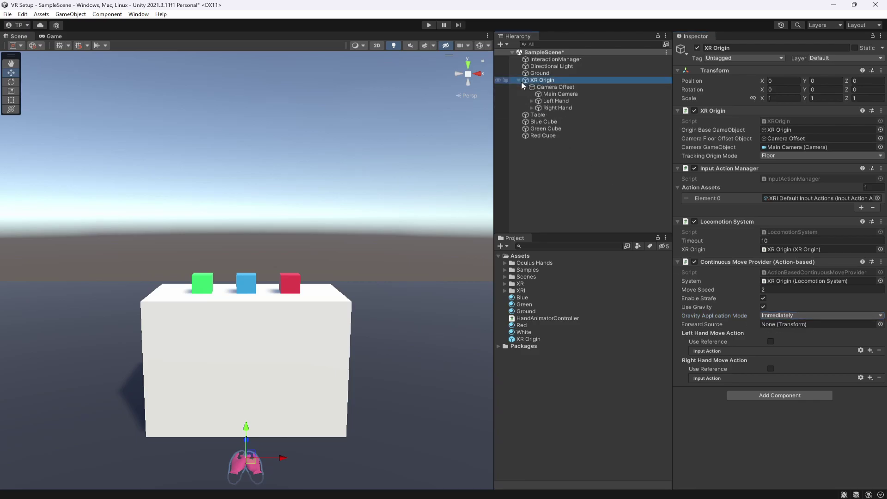
left_click(551, 94)
left_click_drag(551, 96, 788, 322)
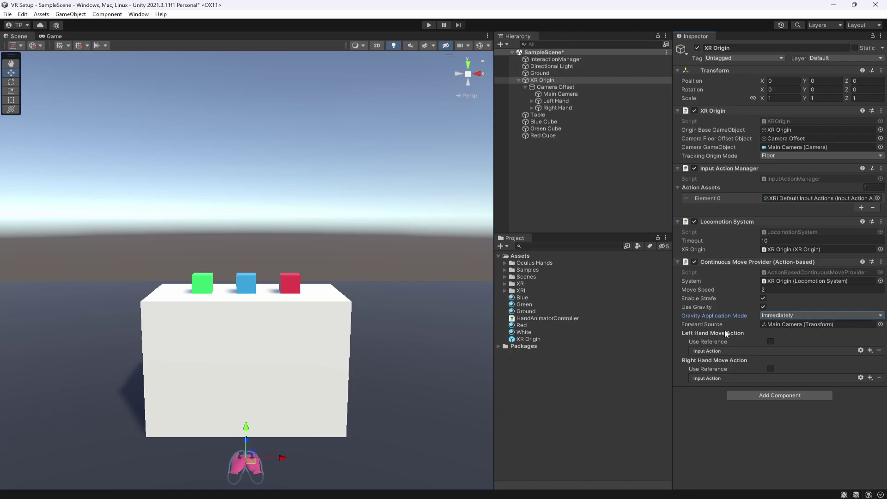
Try the Right Hand as the Forward Source, restore the Main Camera, and save the scene
left_click_drag(556, 108, 798, 325)
mouse_move(726, 325)
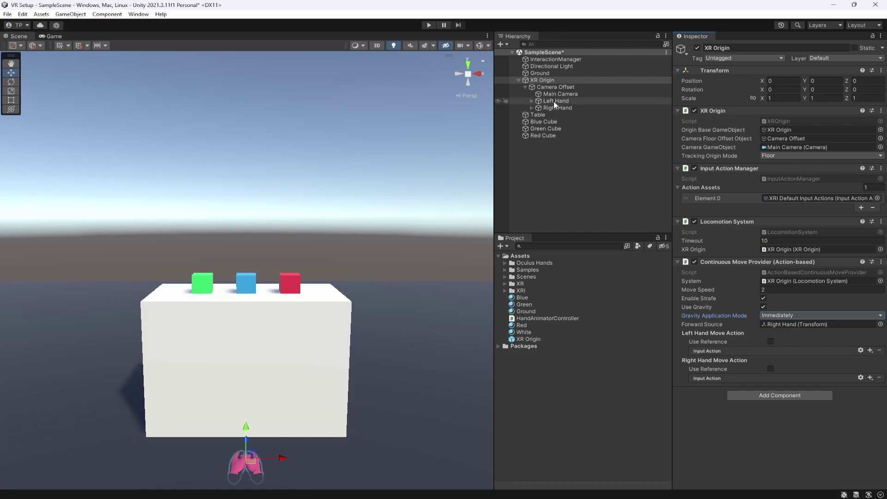
left_click(553, 80)
left_click_drag(559, 93, 781, 324)
key("ctrl+s")
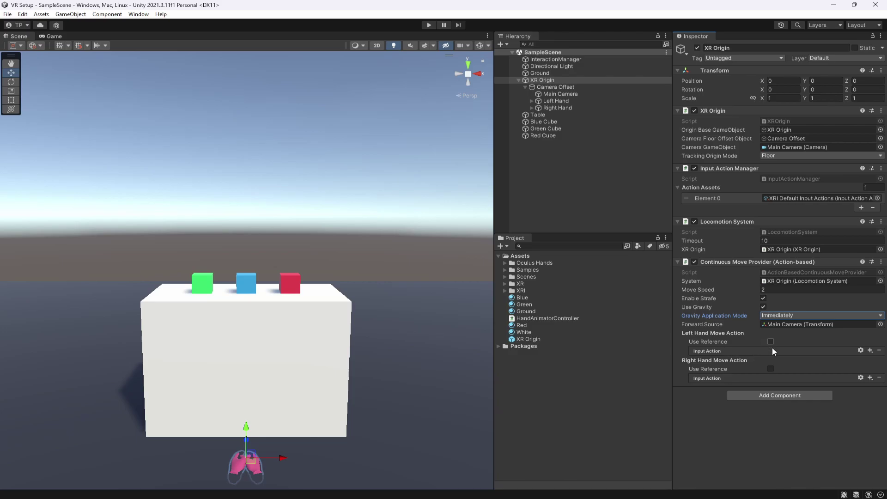
Enable Use Reference for the Left Hand Move Action and set its reference to XRI LeftHand Locomotion/Move
left_click(771, 368)
left_click(771, 369)
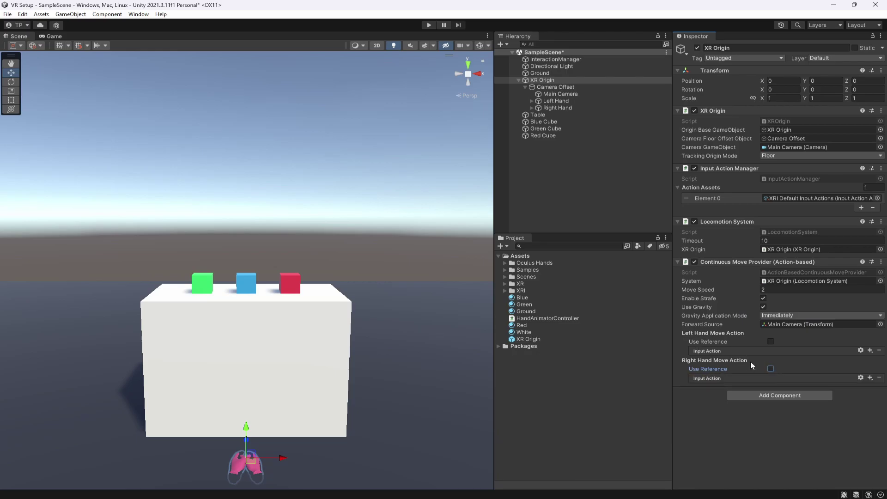
left_click(728, 341)
left_click(771, 342)
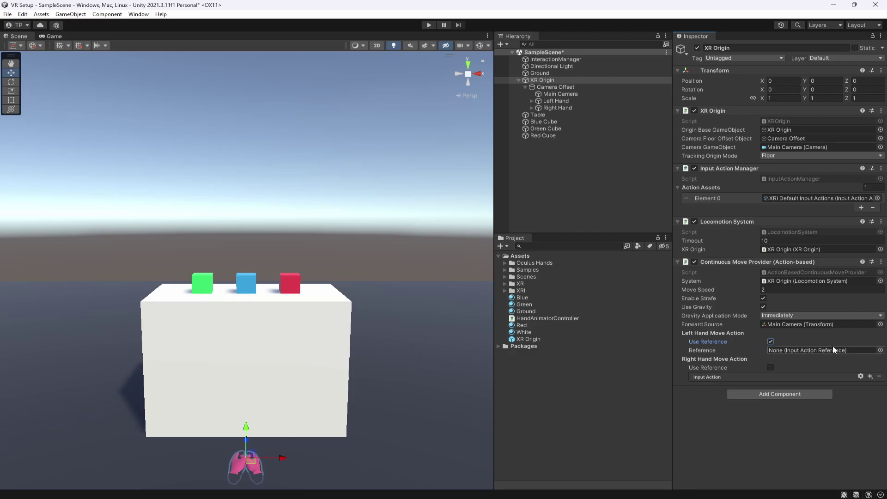
left_click(881, 350)
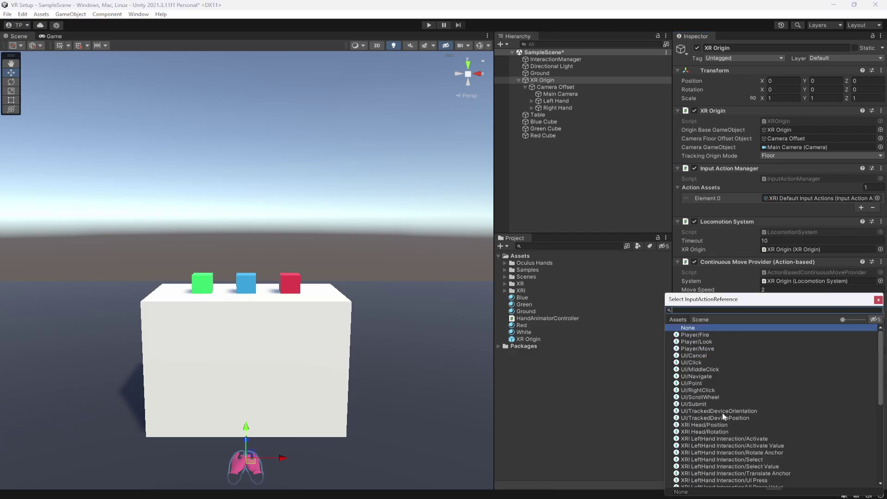
type("left")
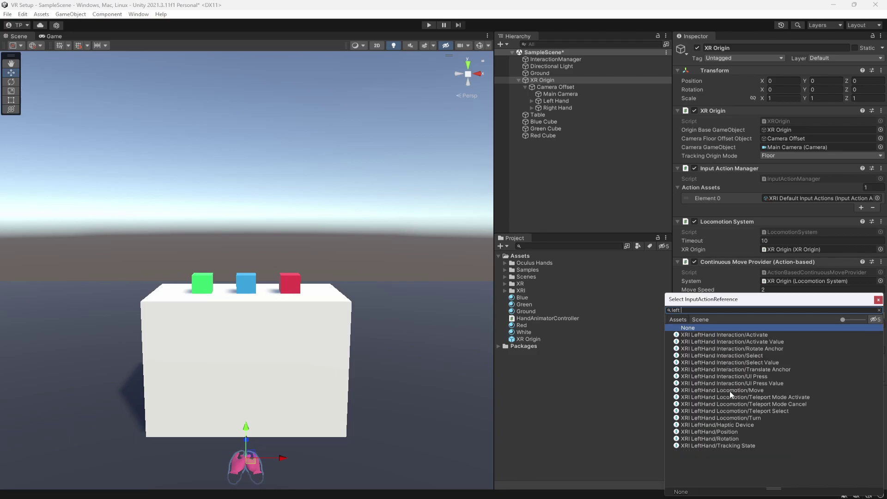
left_click(755, 392)
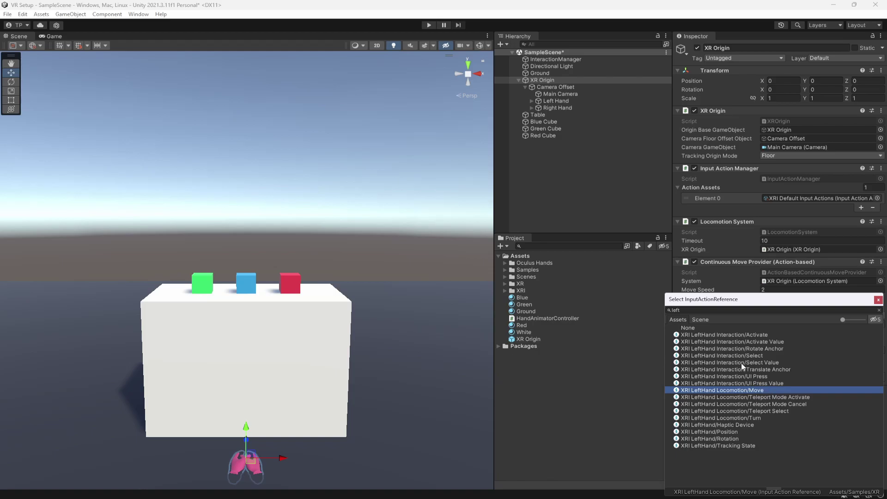
left_click_drag(728, 308, 504, 238)
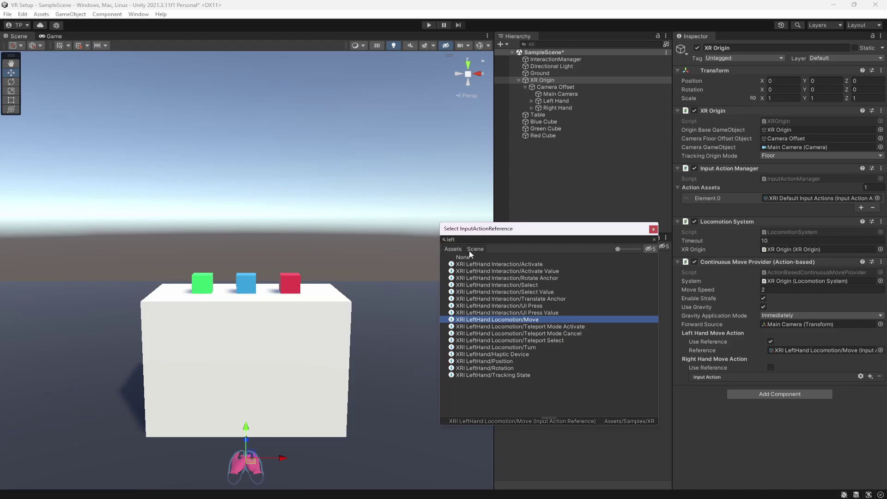
double_click(523, 321)
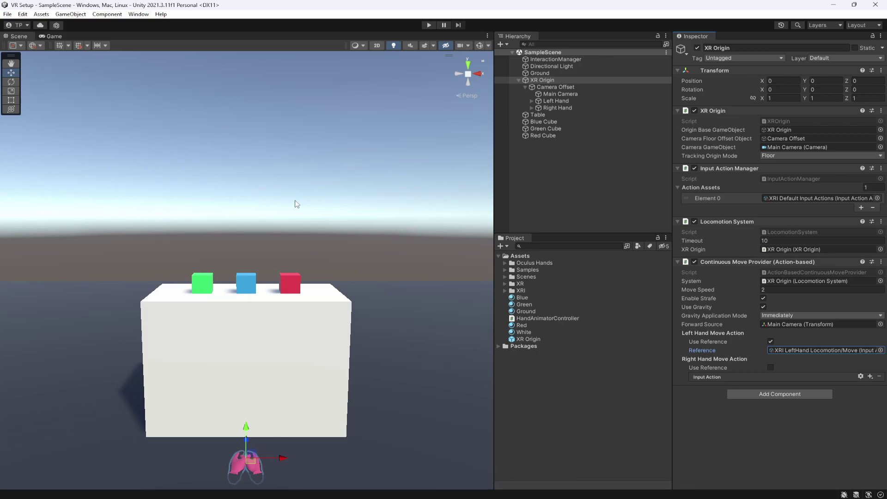
Run the scene in play mode to test the continuous movement, and stop it
left_click(434, 25)
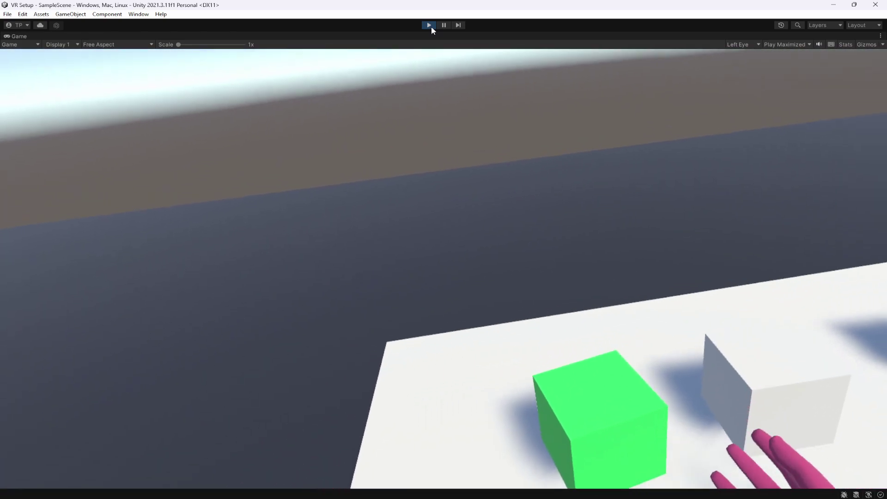
left_click(431, 26)
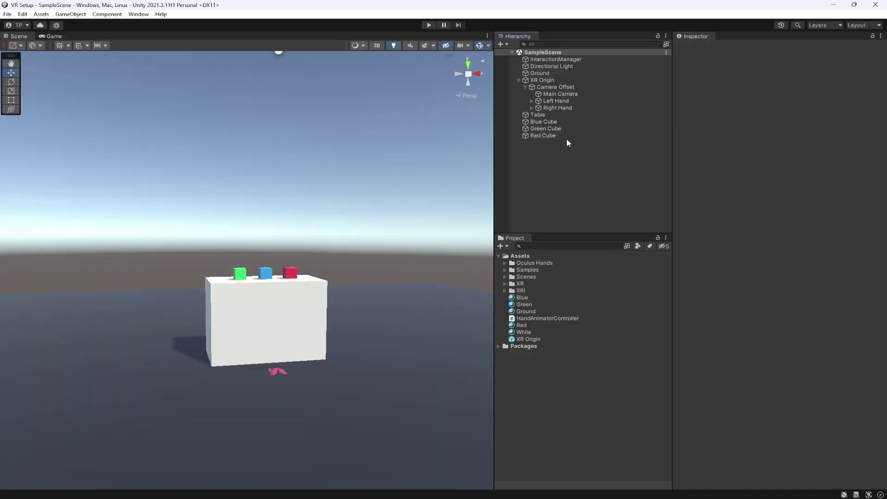
Add a Character Controller component to the XR Origin object
left_click(533, 80)
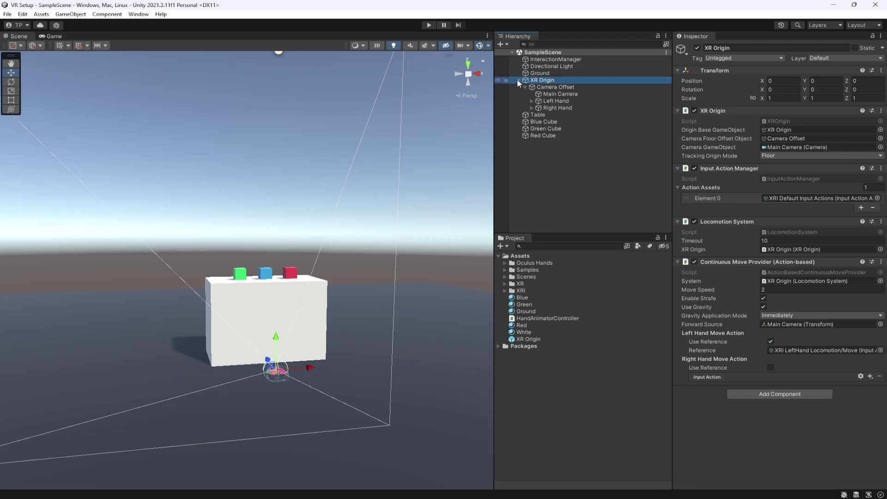
left_click(519, 80)
left_click(743, 396)
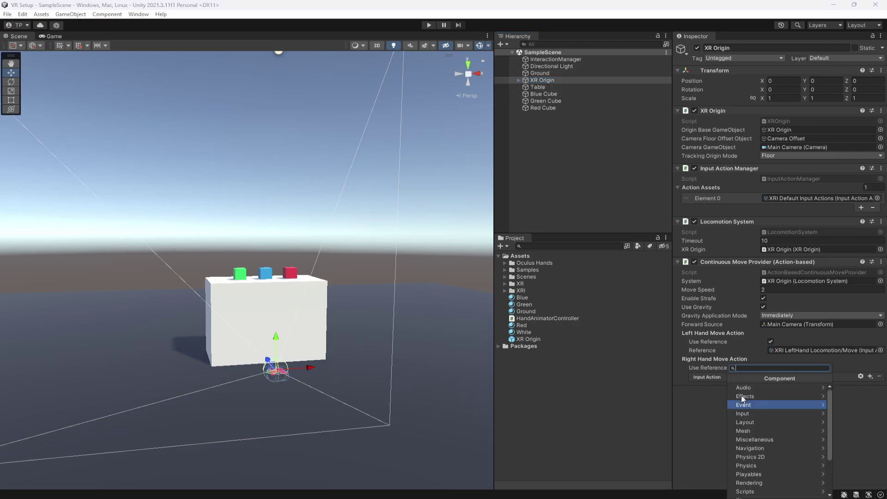
key("Return")
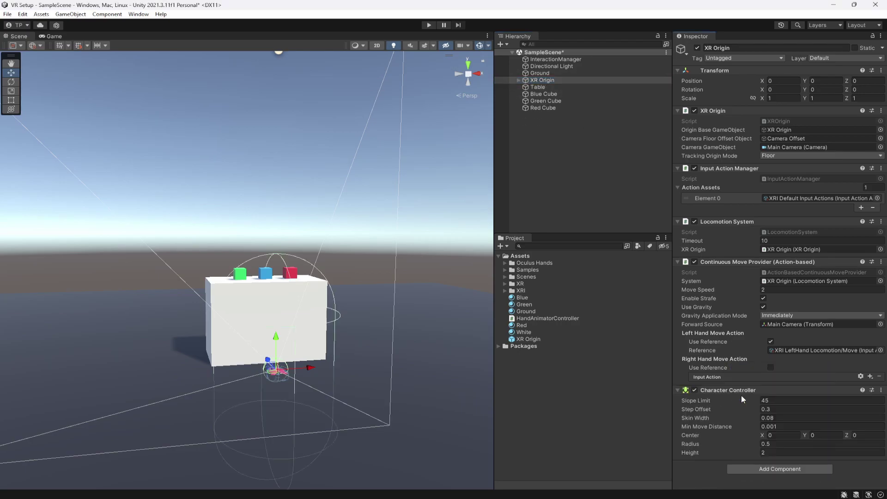
Set the Character Controller's Radius to 0.1 and its Center Y to 1, checking the capsule around the XR Origin
left_click_drag(328, 361, 248, 322, "alt")
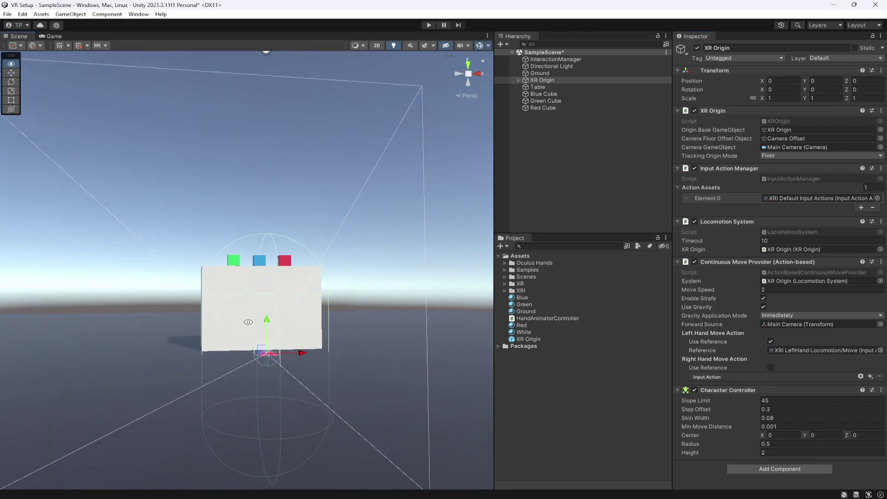
left_click(784, 443)
type("0.1")
left_click_drag(403, 384, 445, 395, "alt")
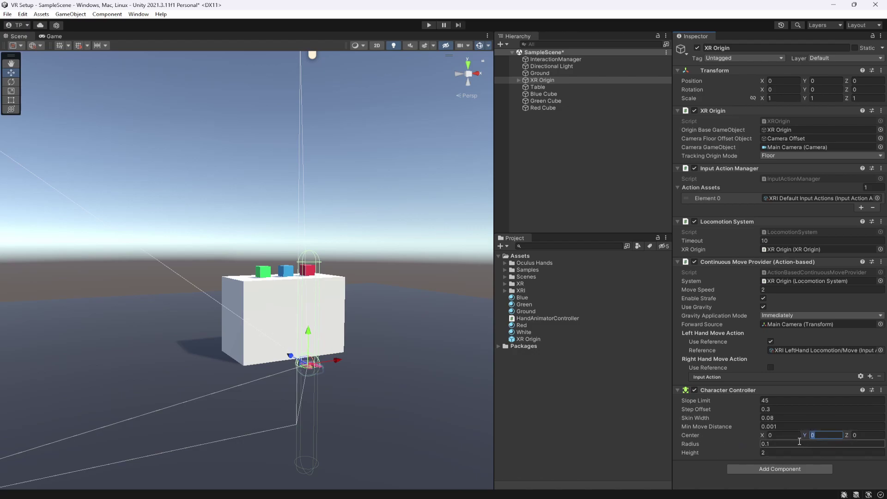
left_click_drag(164, 360, 340, 386, "alt")
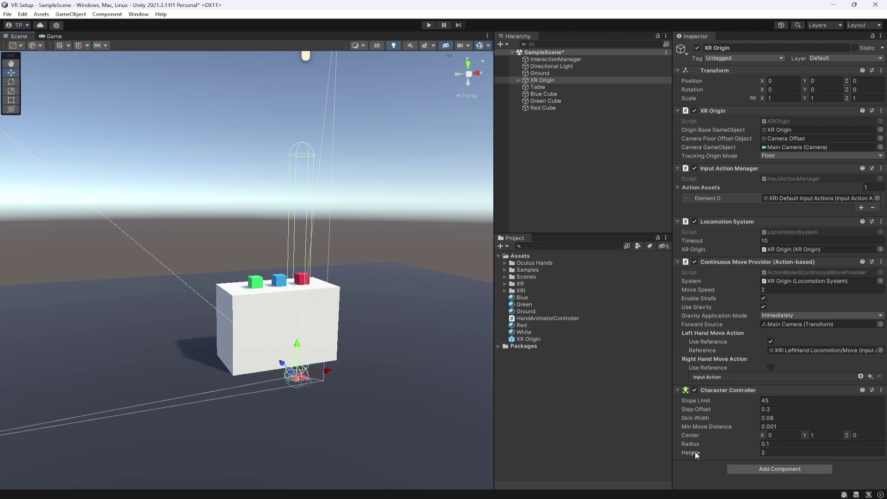
Set the XR Origin's Character Controller Height to 1.5 and Center Y to 0.75, checking the capsule around the rig, and save the scene
left_click_drag(354, 221, 357, 220)
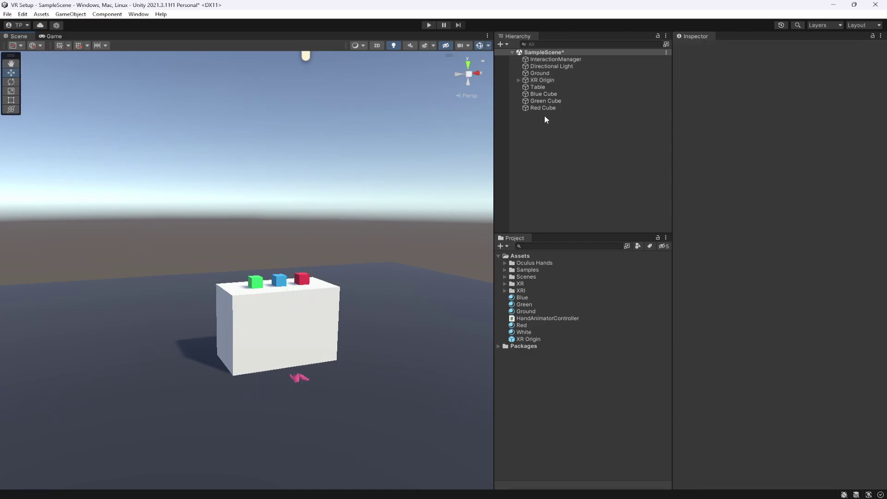
left_click(547, 80)
left_click_drag(296, 240, 282, 277, "alt")
key("ctrl+s")
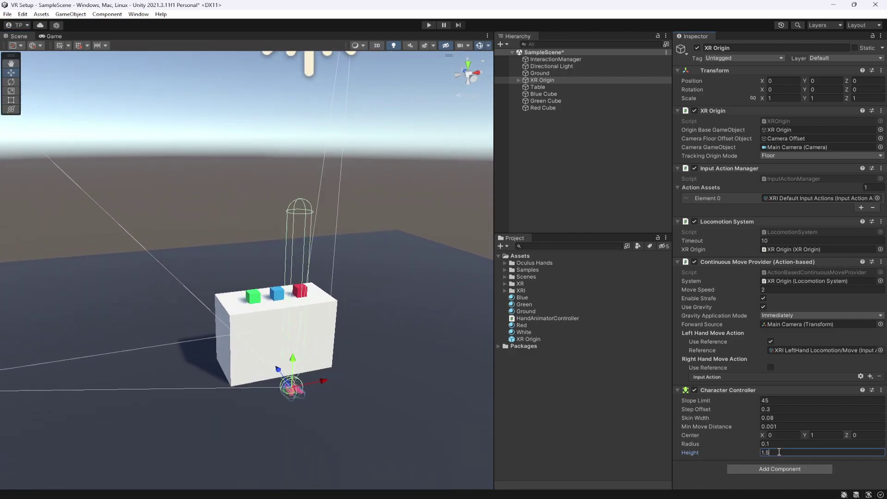
left_click_drag(347, 308, 330, 284, "alt")
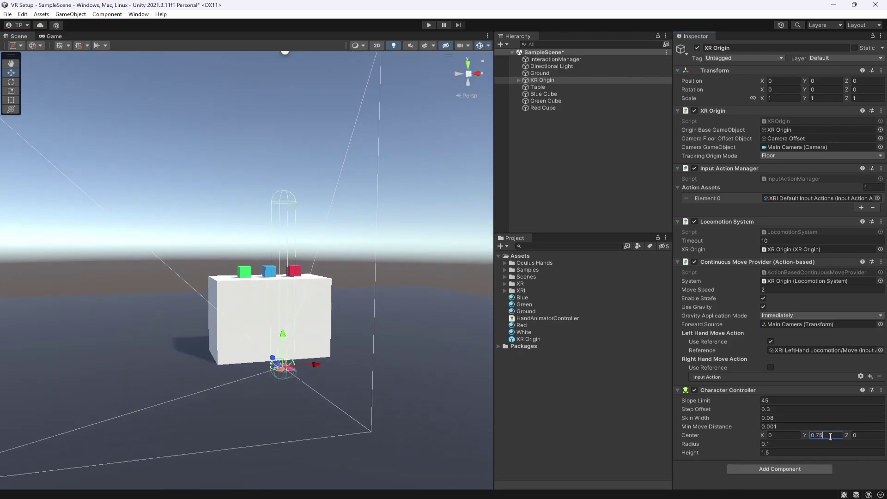
left_click_drag(330, 284, 273, 296, "alt")
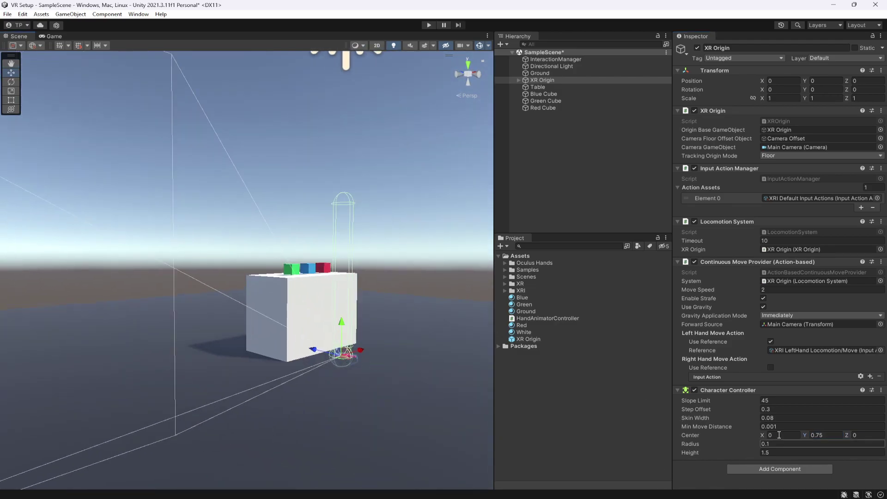
left_click_drag(456, 370, 296, 376, "alt")
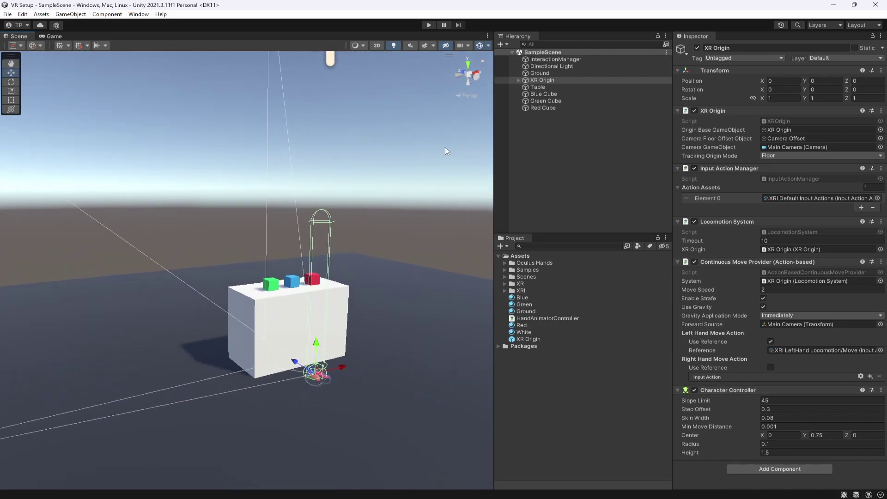
Check the Table's Box Collider, reselect the XR Origin, and run the scene in play mode to test collision with the table, stopping it when done
left_click(245, 298)
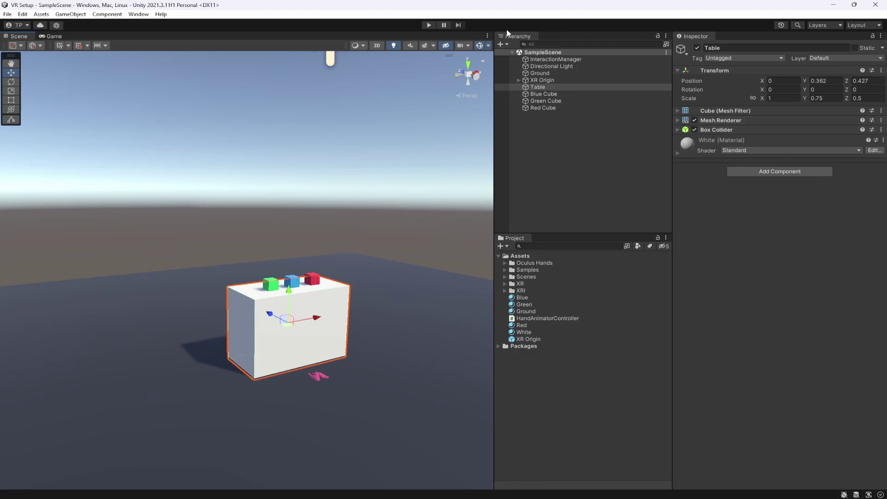
left_click(542, 80)
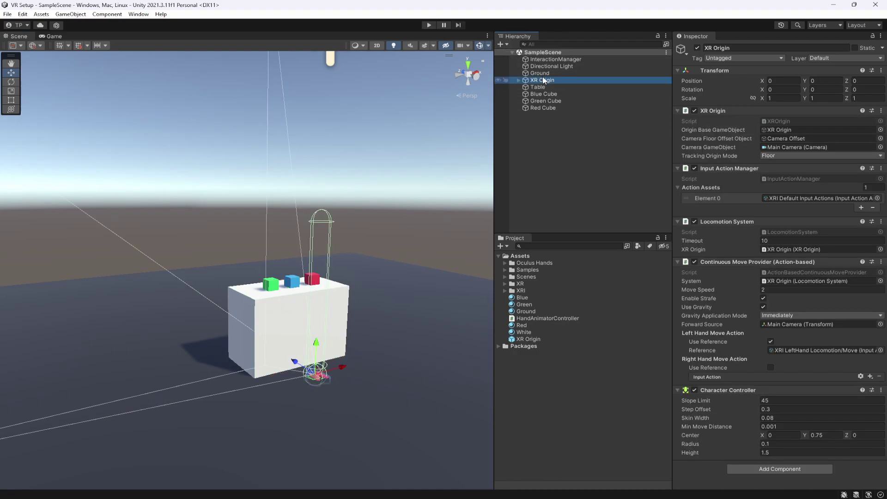
left_click(429, 25)
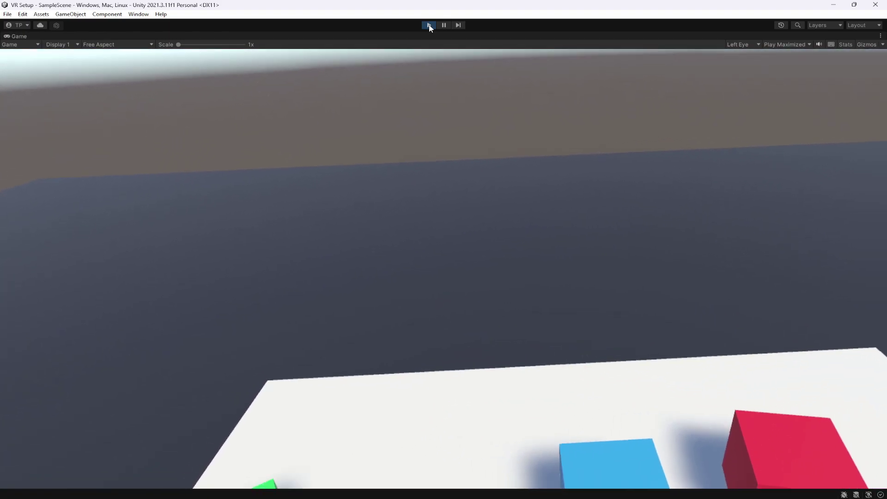
left_click(429, 25)
Add a Snap Turn Provider (Action-based) component to the XR Origin and assign the XR Origin's Locomotion System as its System
left_click(717, 390)
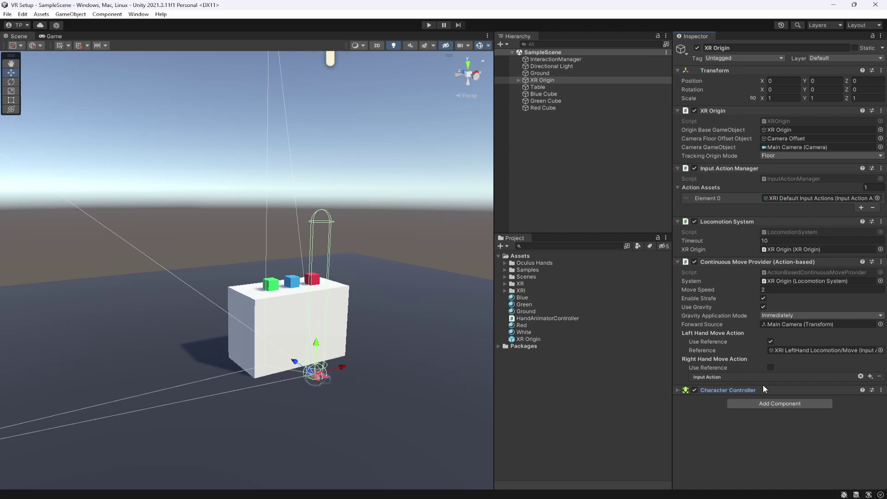
left_click(767, 405)
type("snap")
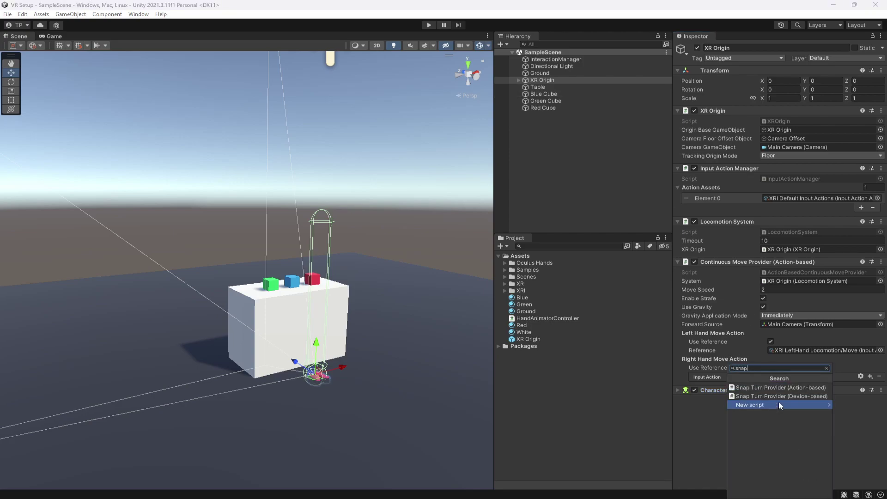
left_click(796, 390)
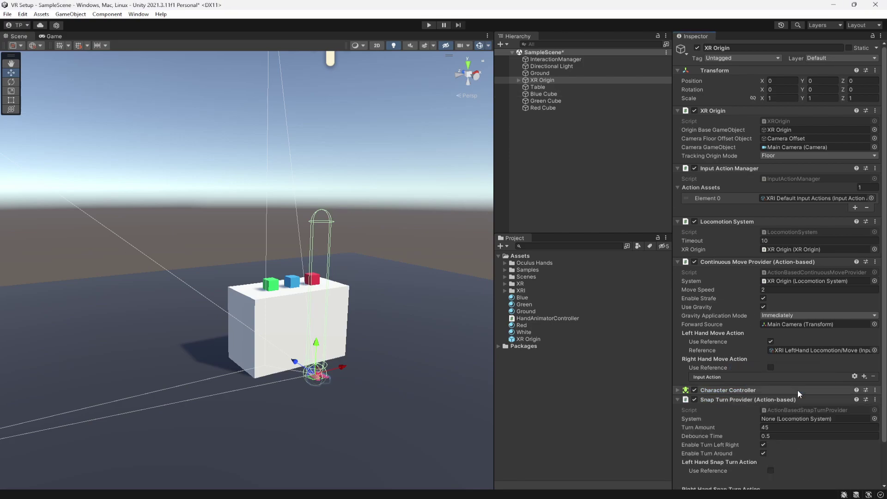
left_click_drag(800, 419, 798, 420)
Enable Use Reference for the Right Hand Snap Turn Action and set its reference to XRI RightHand Locomotion/Turn
scroll(754, 411, "down", 3)
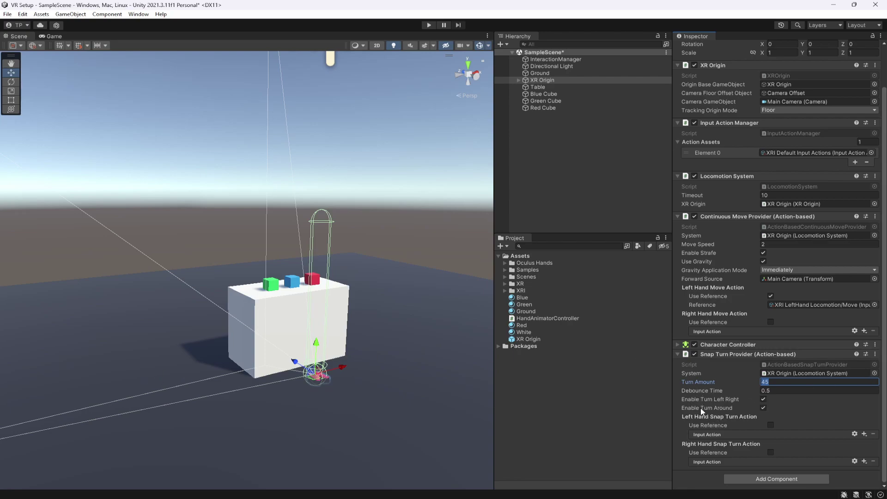
mouse_move(719, 406)
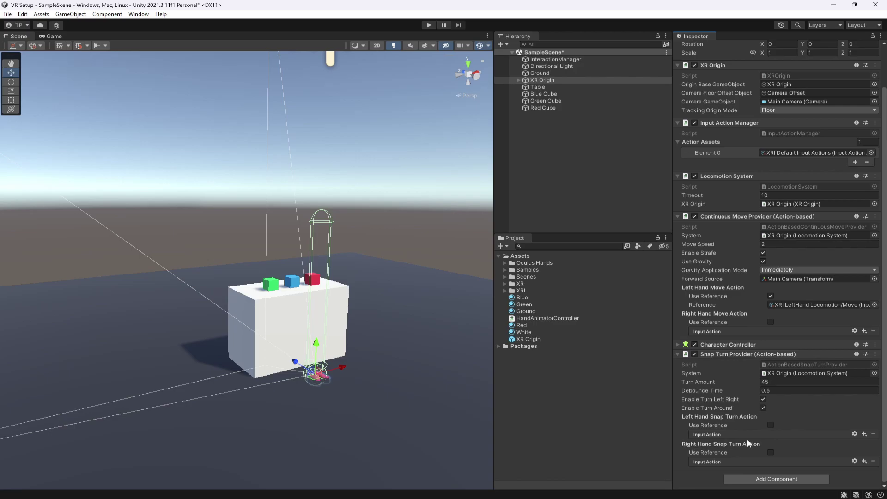
left_click(769, 453)
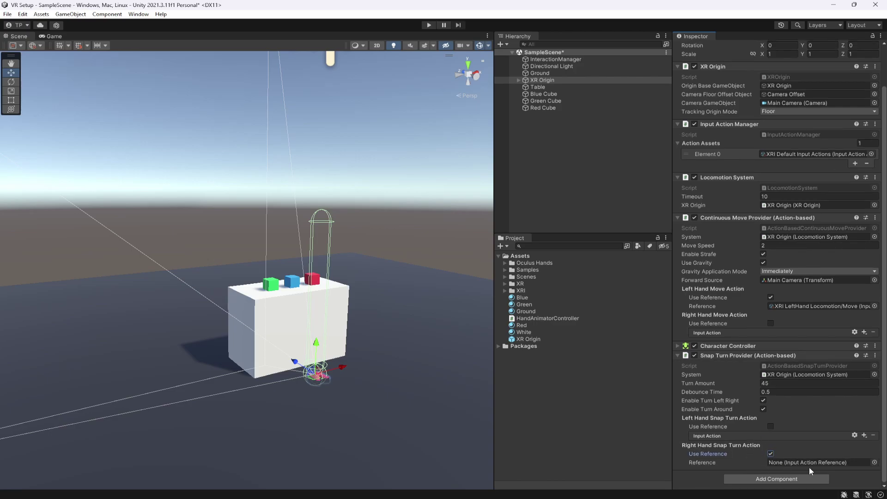
left_click(874, 463)
type("right hand")
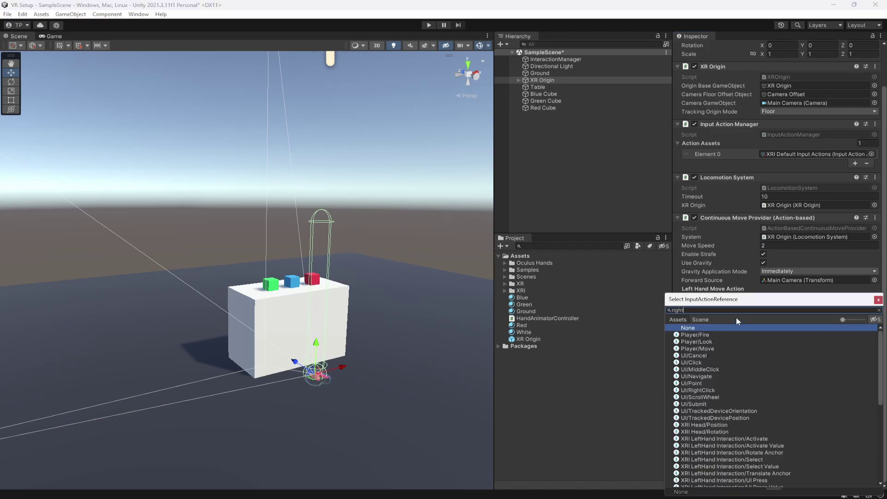
left_click(733, 418)
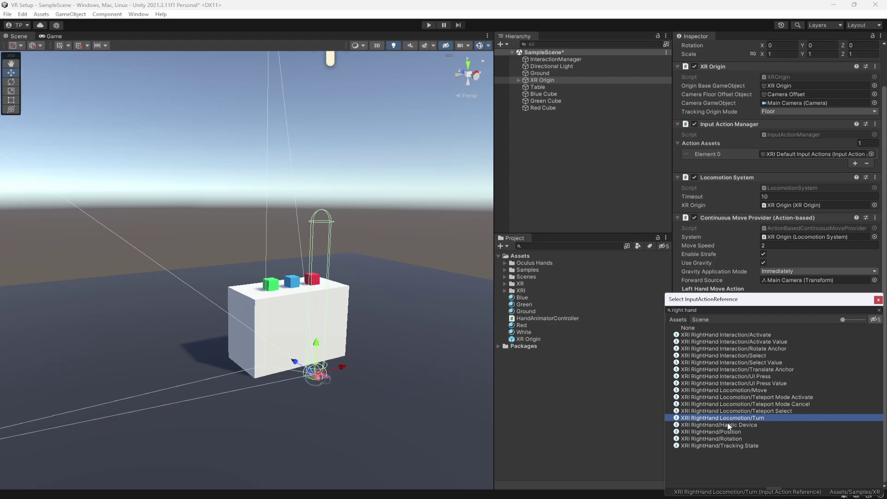
double_click(727, 418)
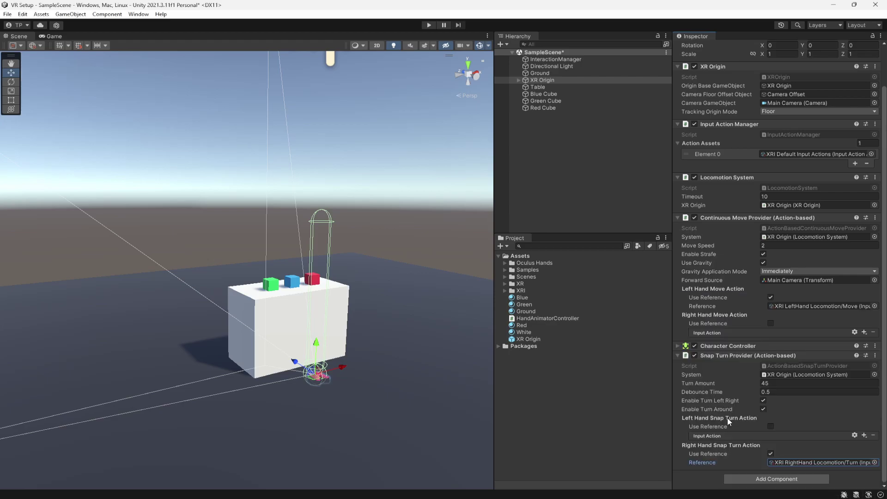
Collapse the Snap Turn Provider and add a Continuous Turn Provider (Action-based) component to the XR Origin
left_click(733, 355)
left_click(752, 412)
type("conti")
key("Down")
key("Down")
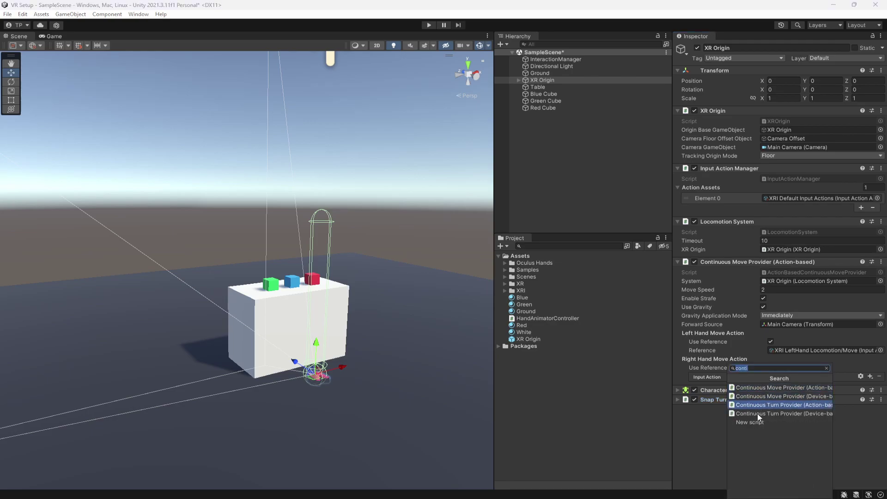
key("Return")
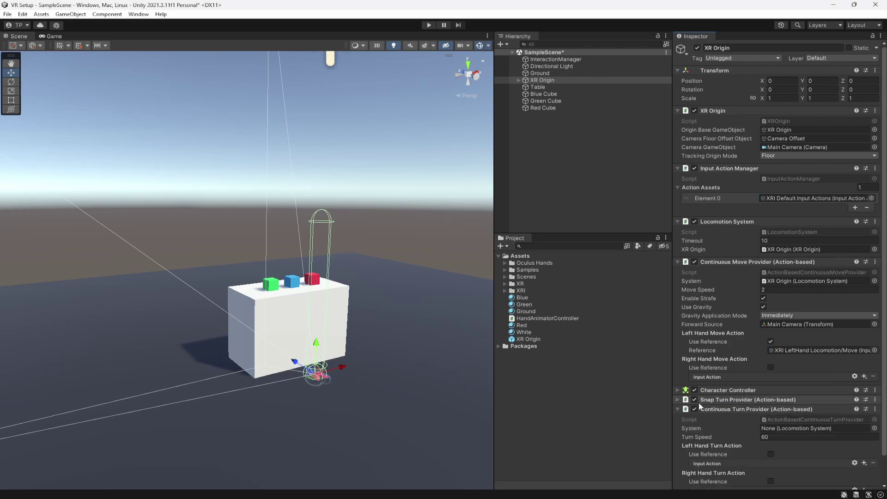
Set the Continuous Turn Provider's Turn Speed to 80 and assign the XR Origin's Locomotion System as its System
scroll(721, 406, "down", 2)
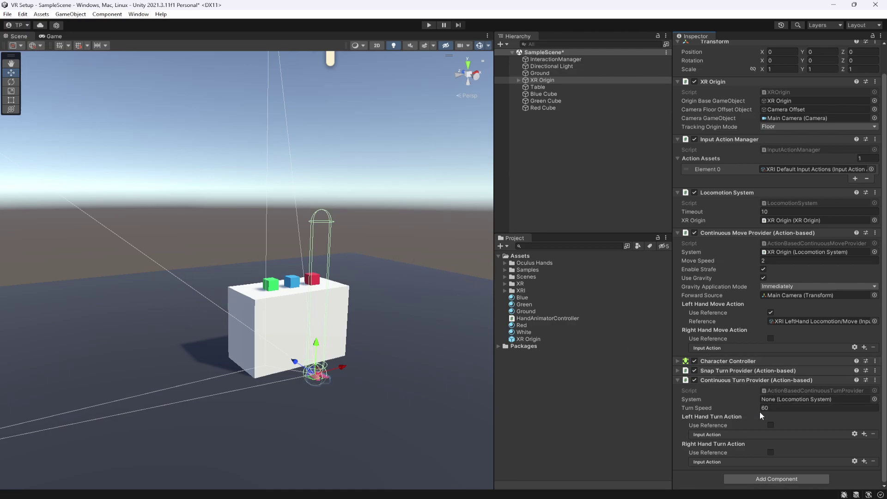
left_click(773, 408)
left_click_drag(717, 197, 787, 401)
Enable Use Reference for the Right Hand Turn Action with reference XRI RightHand Locomotion/Turn, and disable the Continuous Turn Provider
left_click(770, 452)
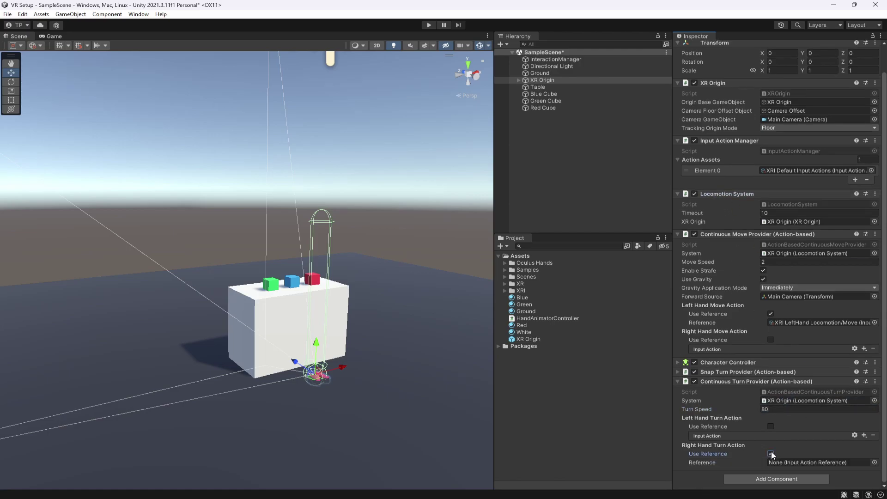
left_click(874, 463)
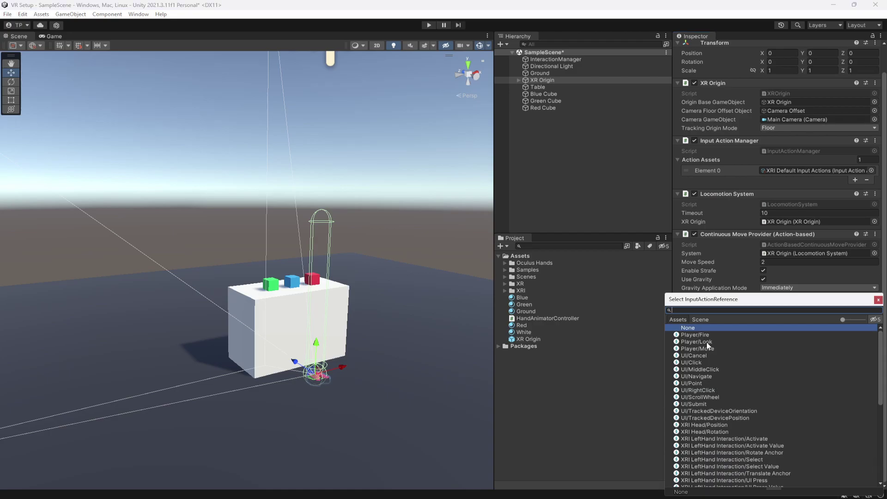
type("right hand")
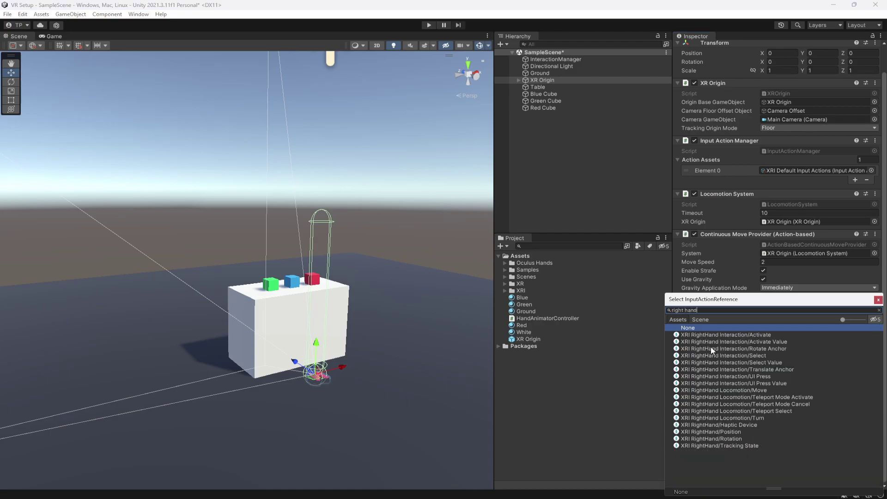
double_click(753, 418)
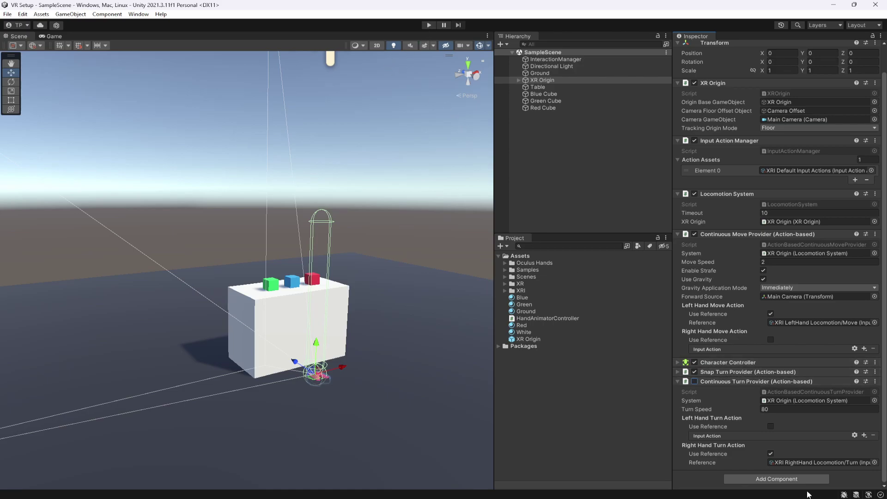
Run the scene in play mode to test snap turning, and stop it
left_click(425, 28)
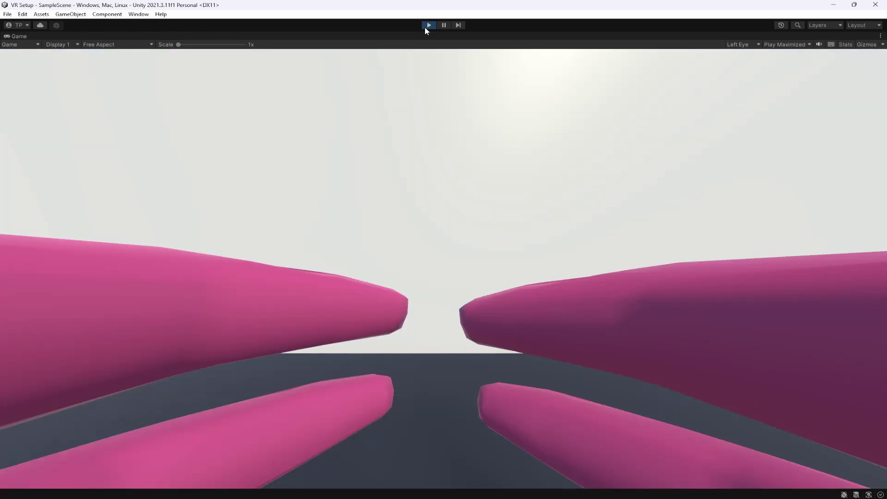
left_click(426, 26)
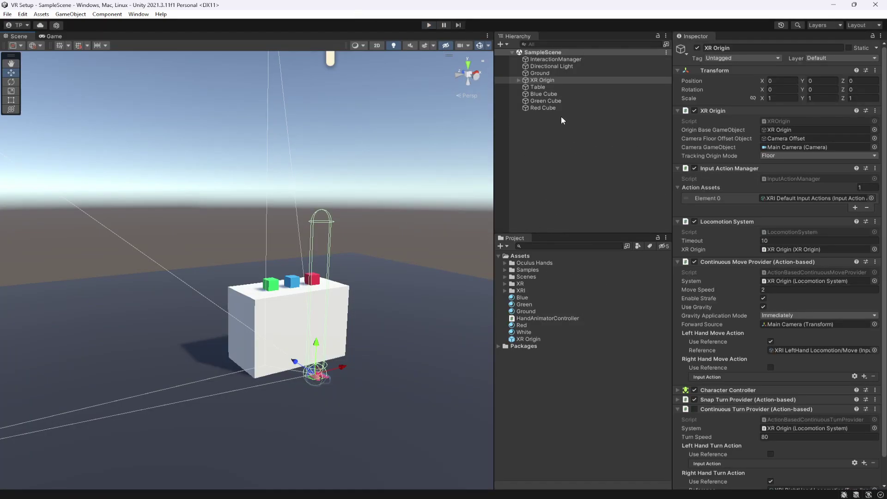
Enable the Continuous Turn Provider in place of the Snap Turn Provider, and run the scene in play mode to test continuous turning
left_click(695, 409)
left_click(695, 400)
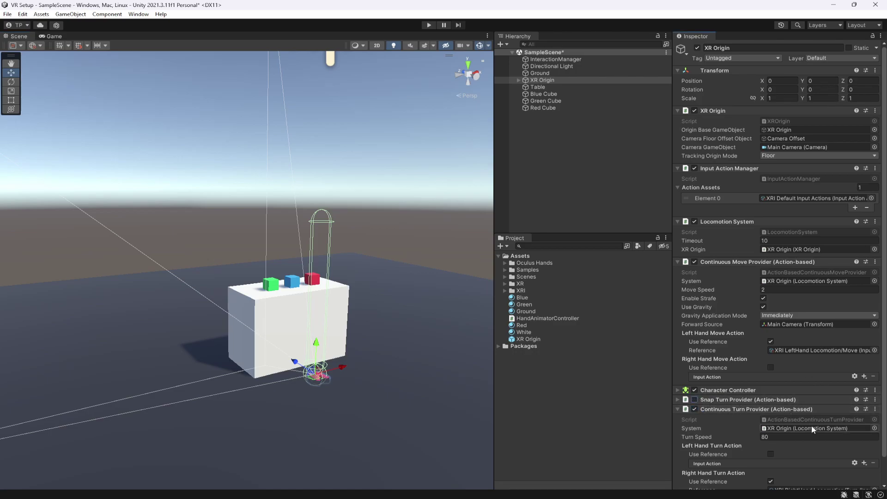
scroll(743, 436, "down", 3)
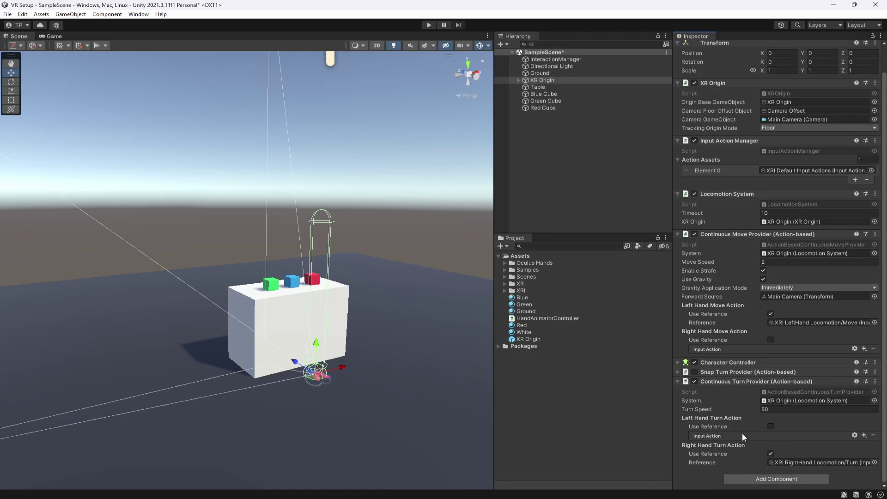
left_click(429, 25)
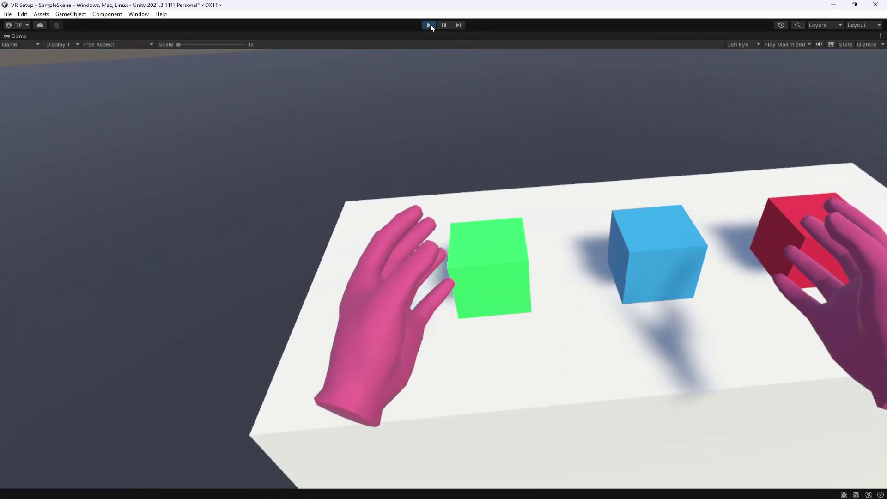